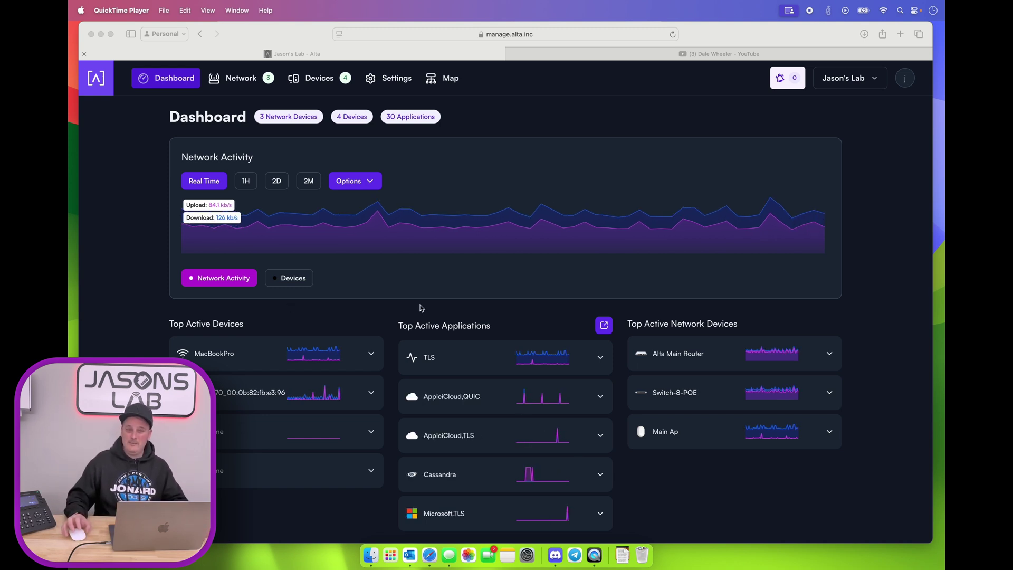
- Open the Alta Main Router's VLAN 1 settings, showing router IP 192.168.25.1/24 and pool size 100
left_click(395, 78)
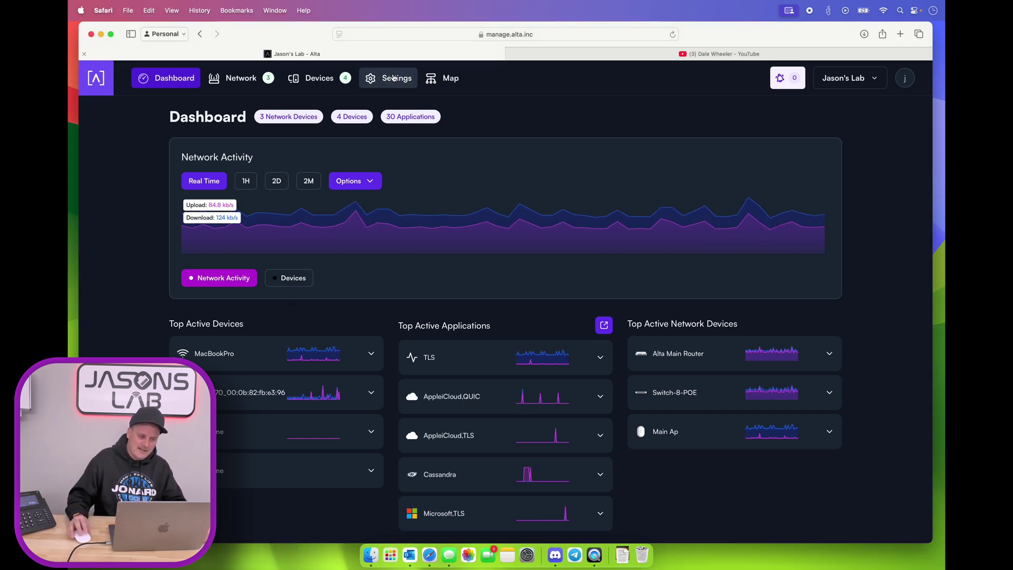
left_click(377, 83)
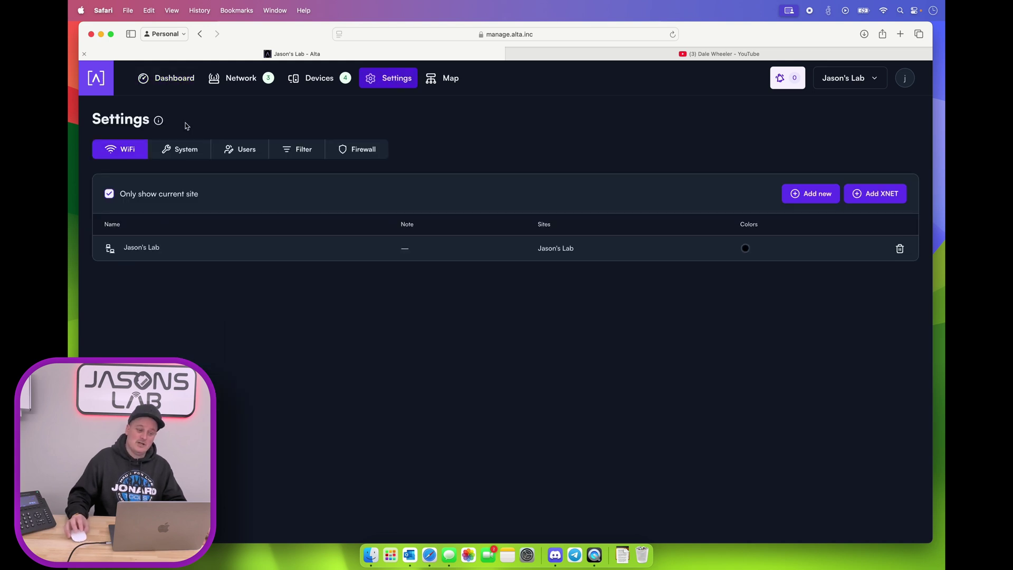
left_click(241, 78)
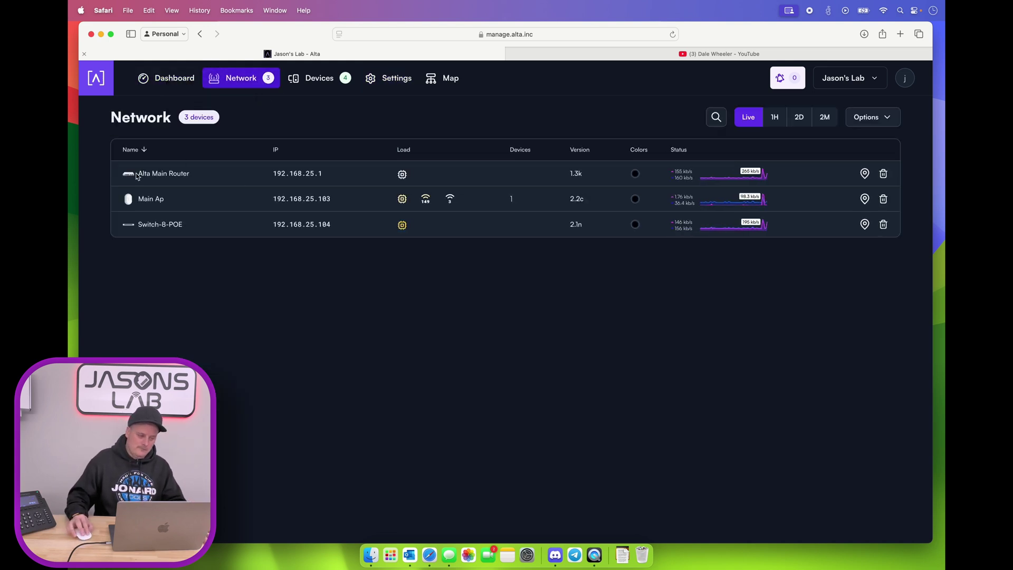
left_click(136, 175)
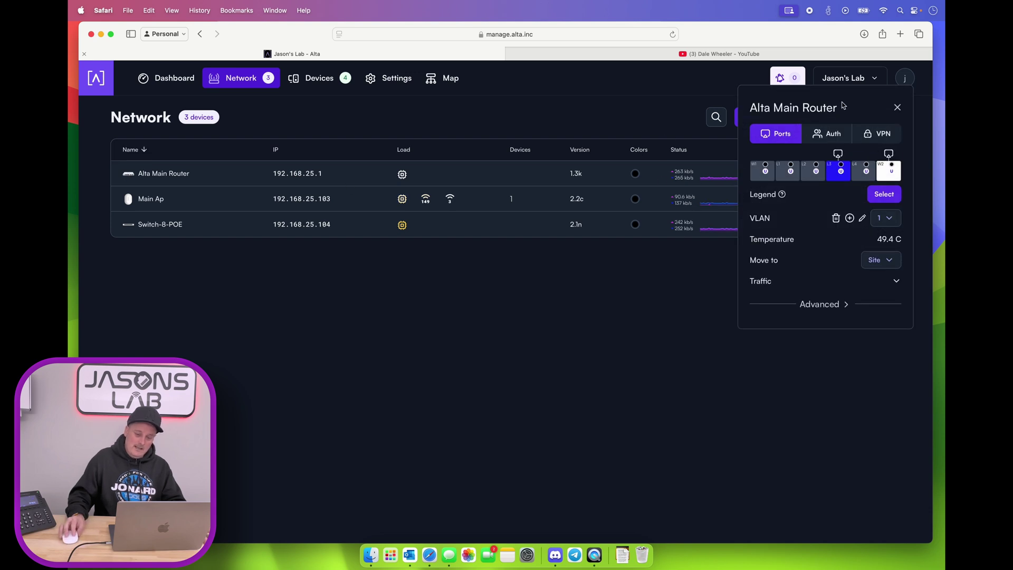
left_click_drag(842, 101, 800, 253)
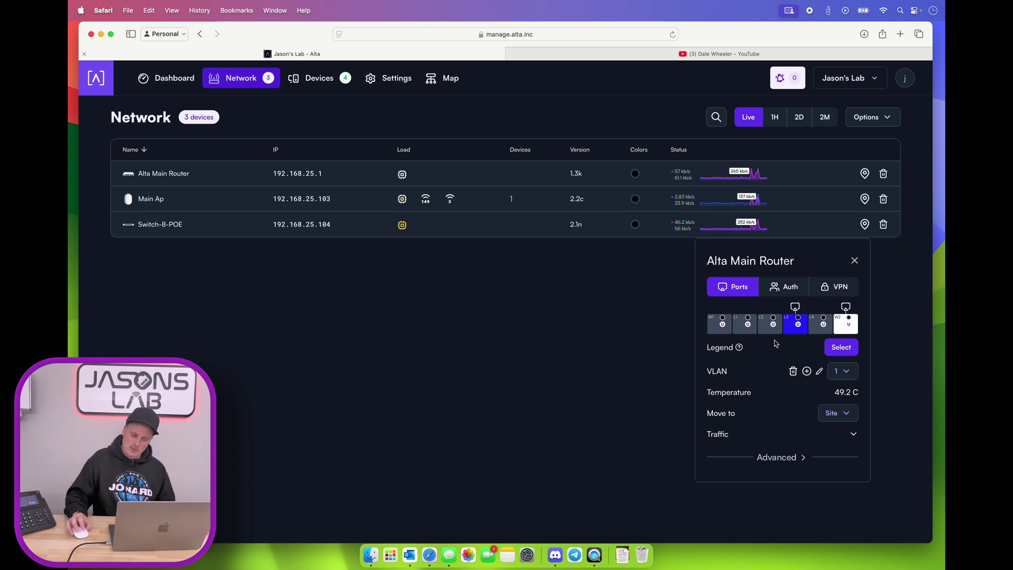
left_click(819, 371)
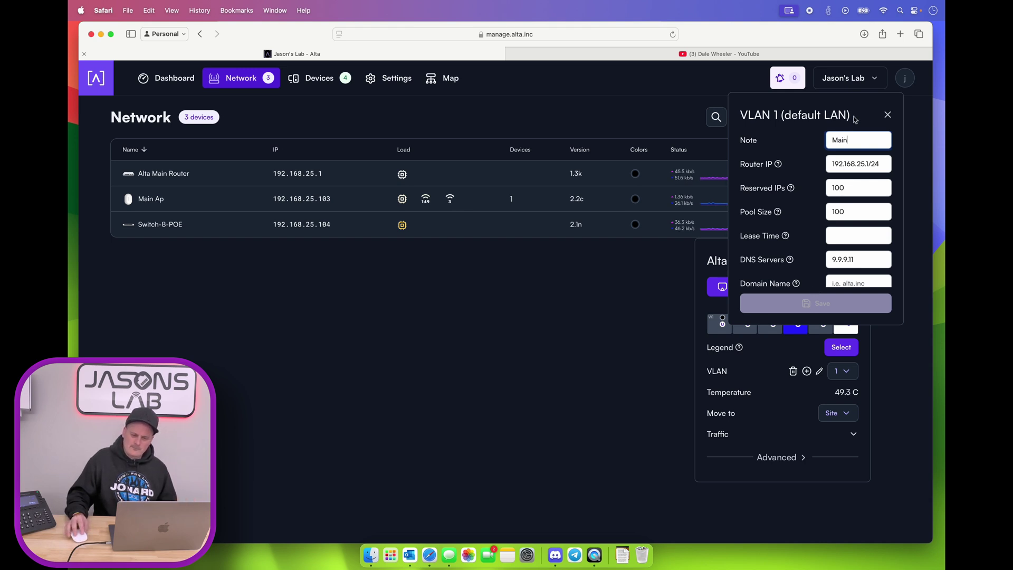
left_click_drag(862, 105, 586, 268)
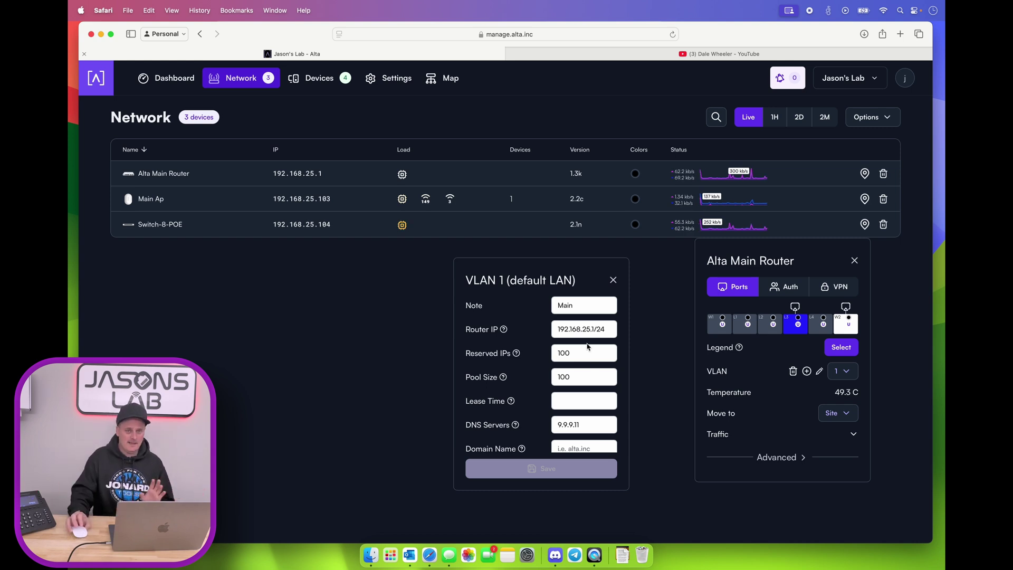
- Close the VLAN and router panels, list the client devices, and select the first IP, 192.168.25.106
left_click(614, 281)
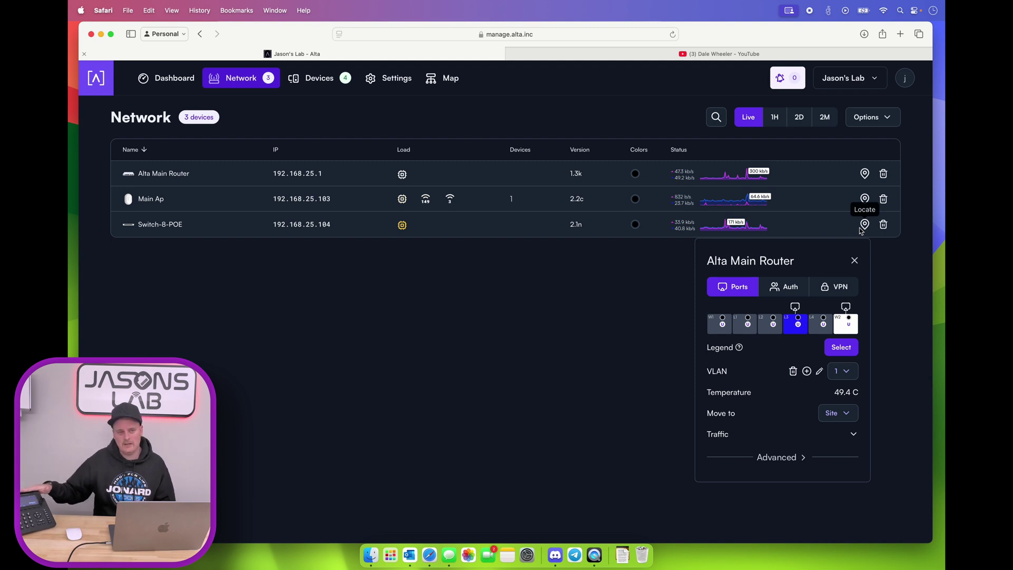
left_click(854, 260)
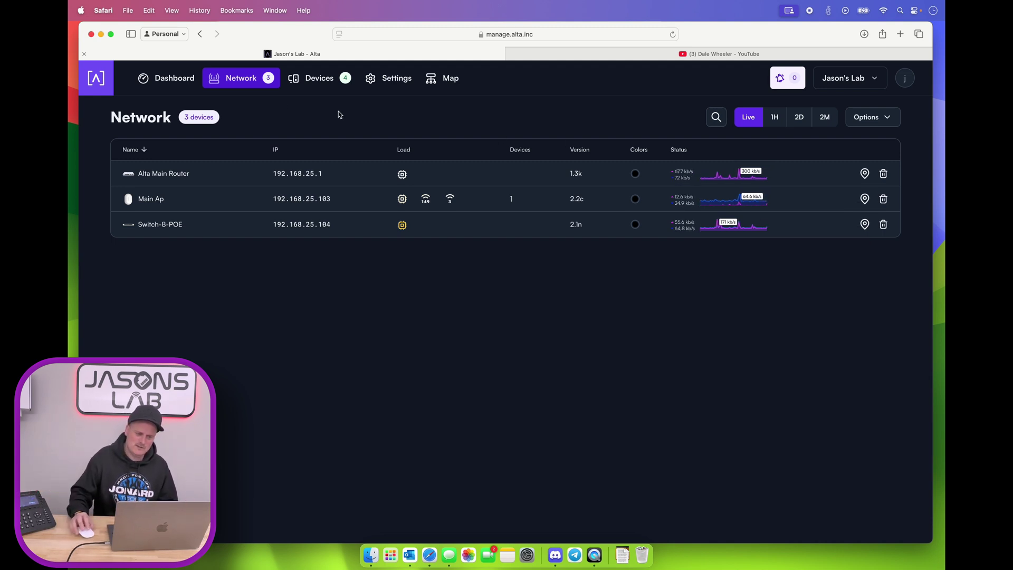
left_click(327, 80)
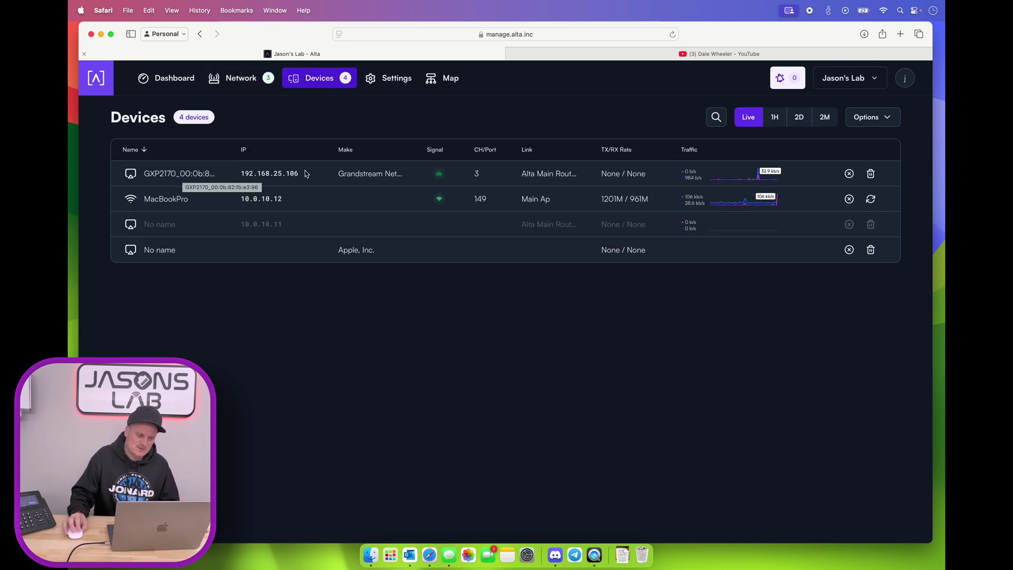
left_click_drag(301, 174, 239, 174)
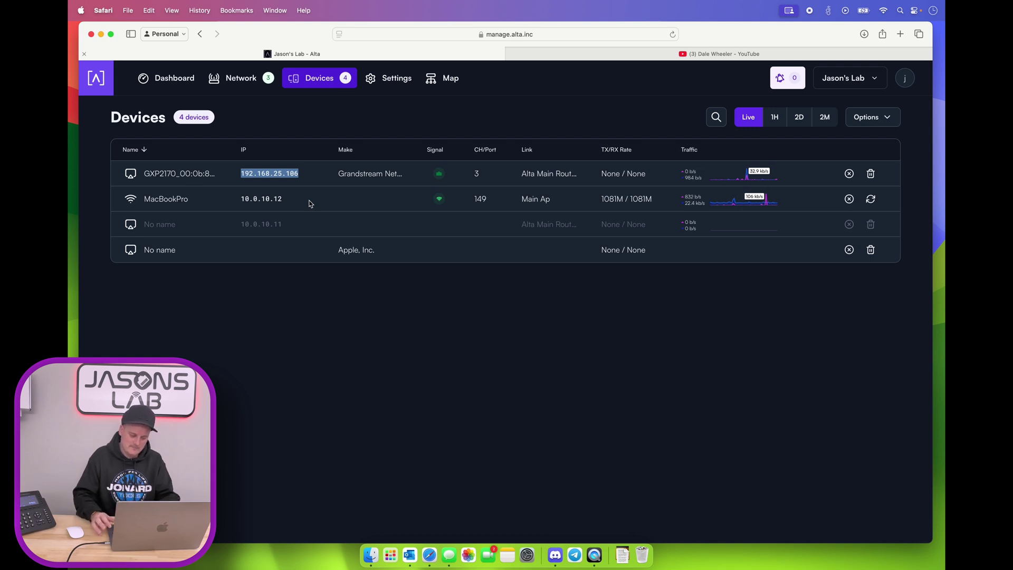
- Load the copied address 192.168.25.106 in a new browser tab
key("super+t")
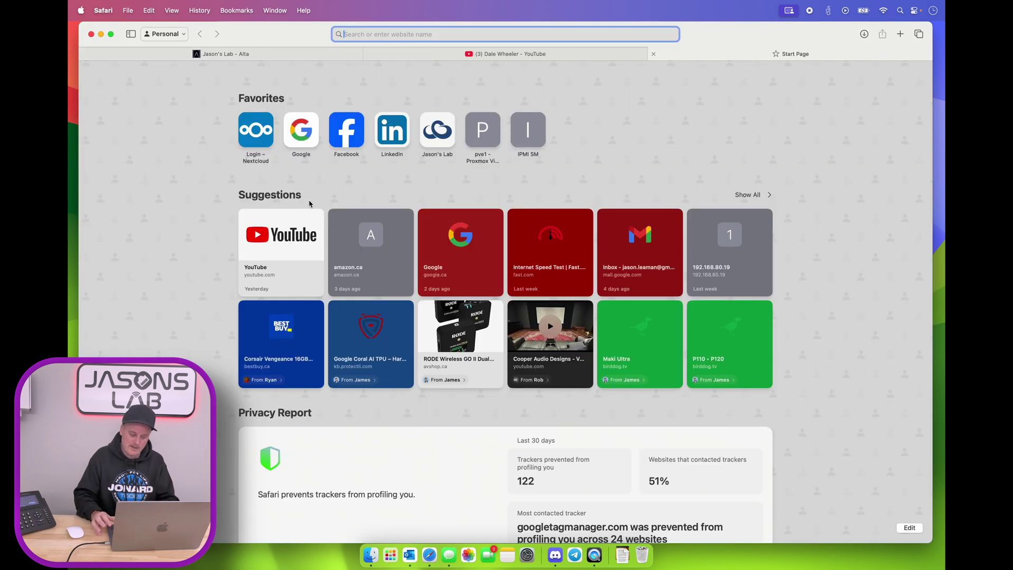
key("super+v")
key("Return")
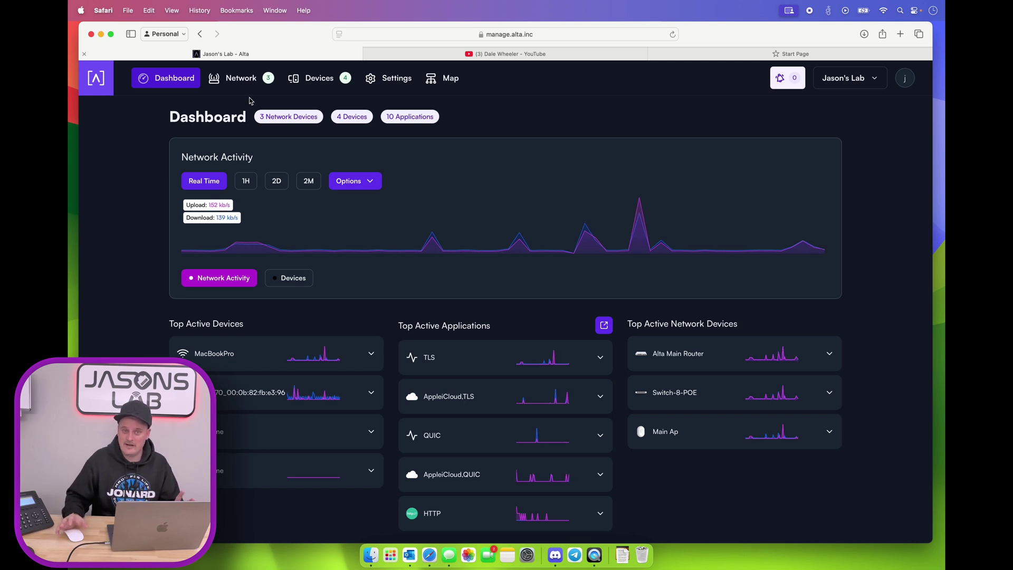
- Close the spare blank tab, check the YouTube channel page, then return to the Alta dashboard
left_click(655, 54)
mouse_move(562, 58)
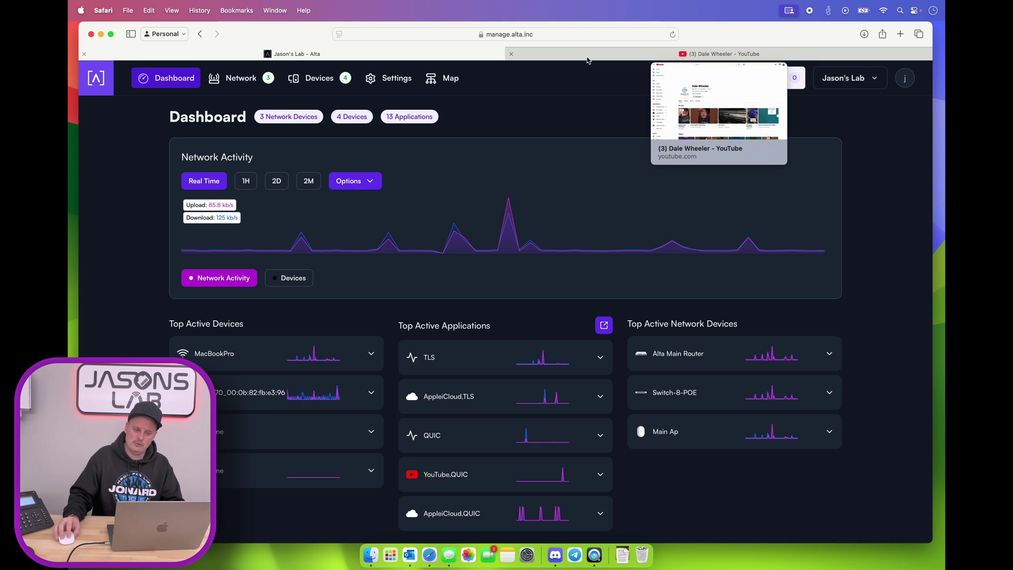
left_click(587, 59)
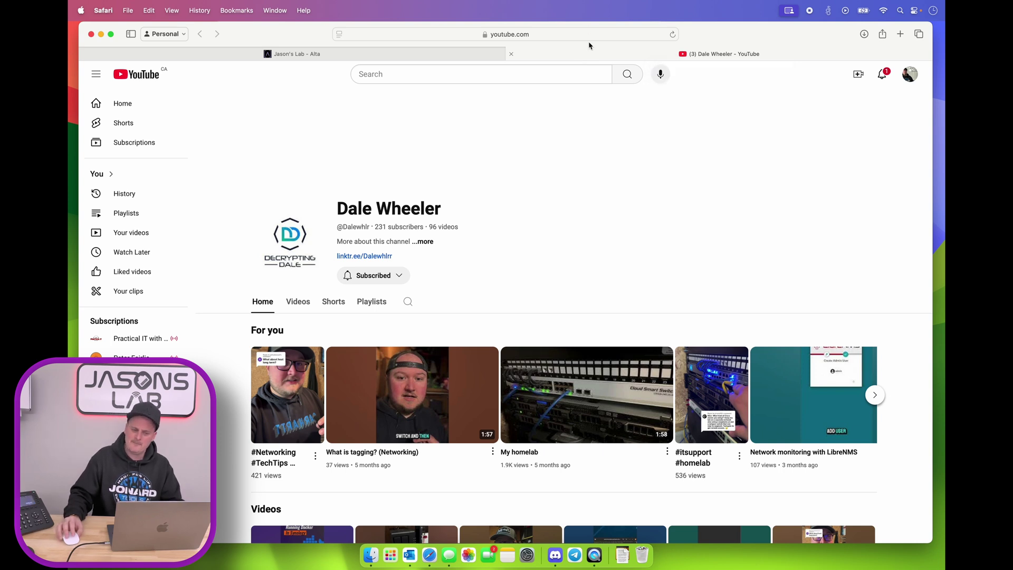
left_click(440, 56)
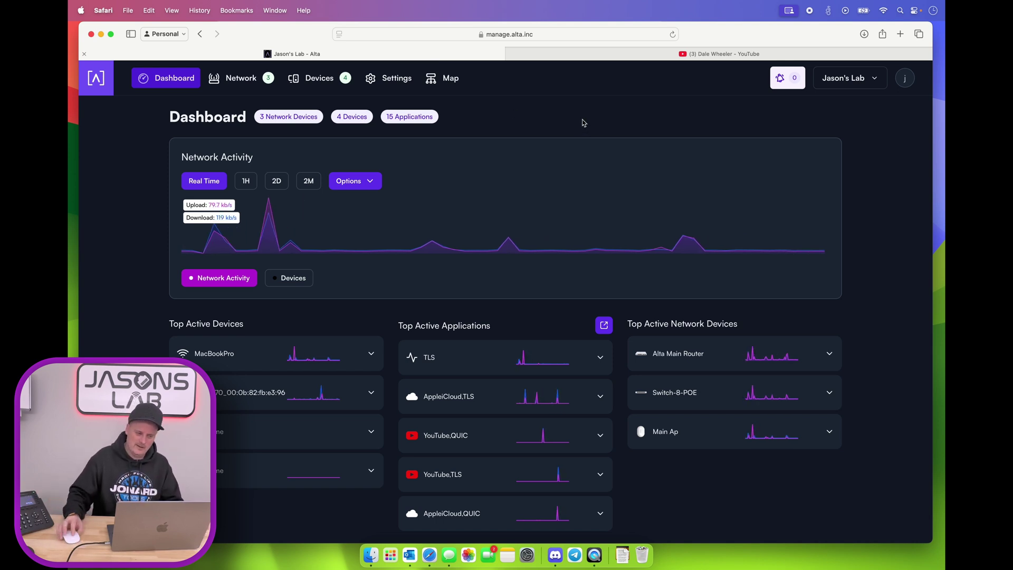
- Ping 192.168.25.106 from Terminal until every request times out, then stop it
left_click(323, 80)
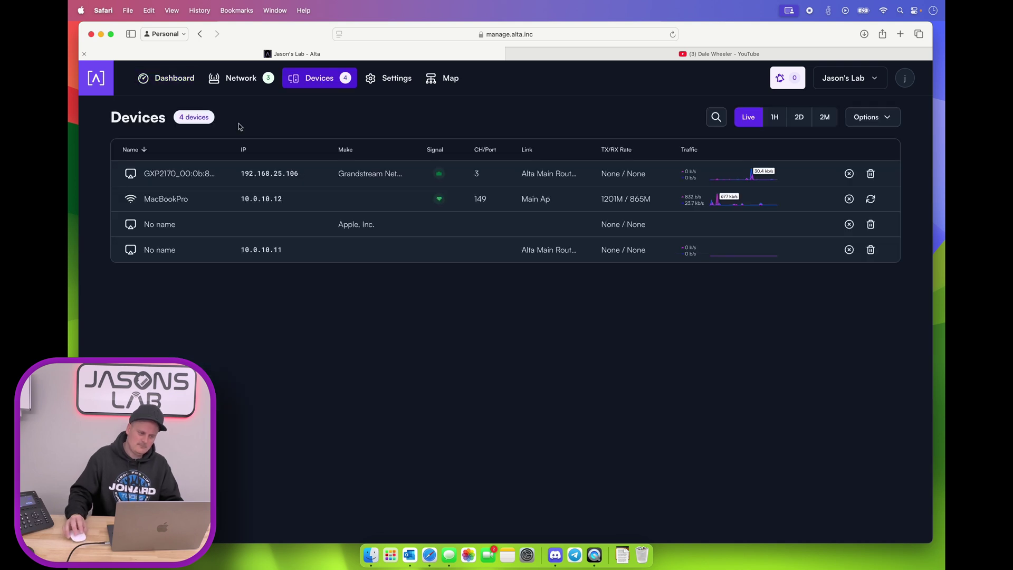
left_click_drag(299, 174, 243, 176)
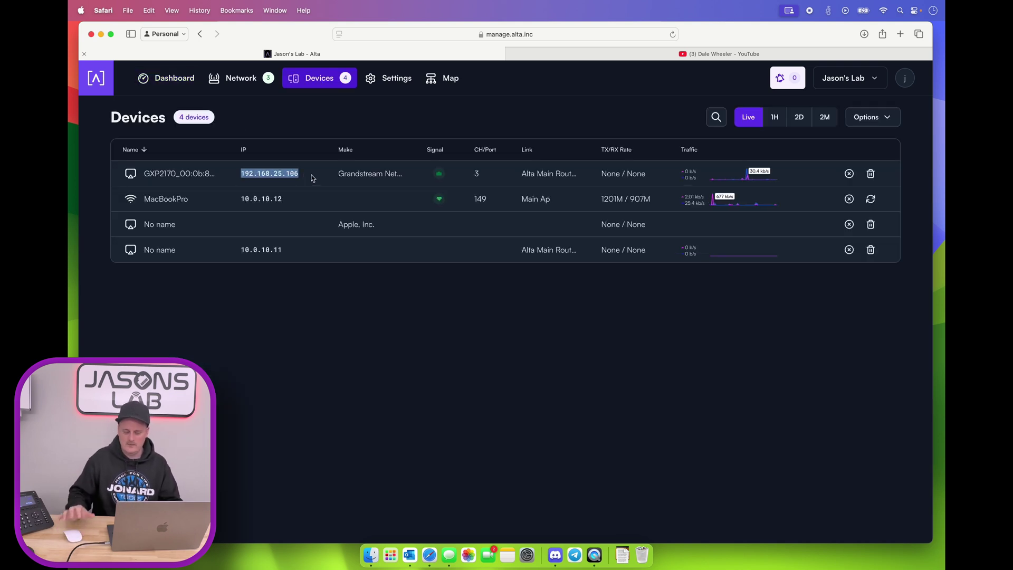
left_click(370, 554)
type("pi")
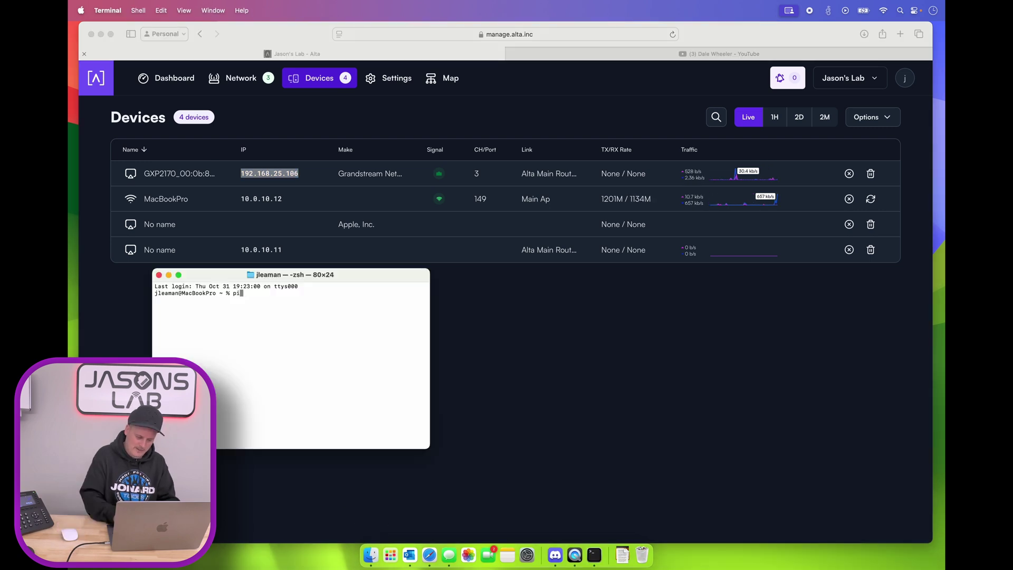
type("ng 192.168")
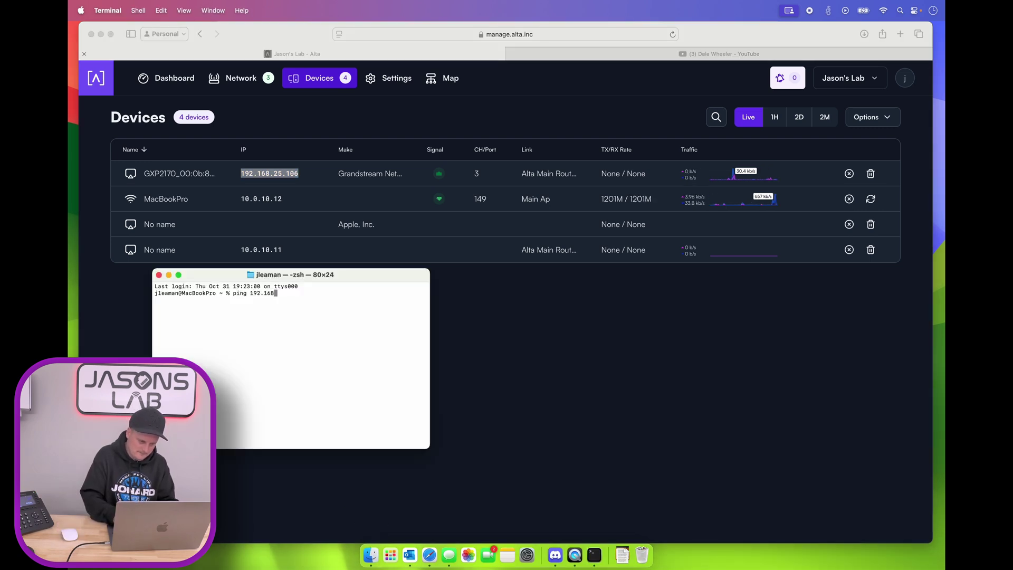
type(".2")
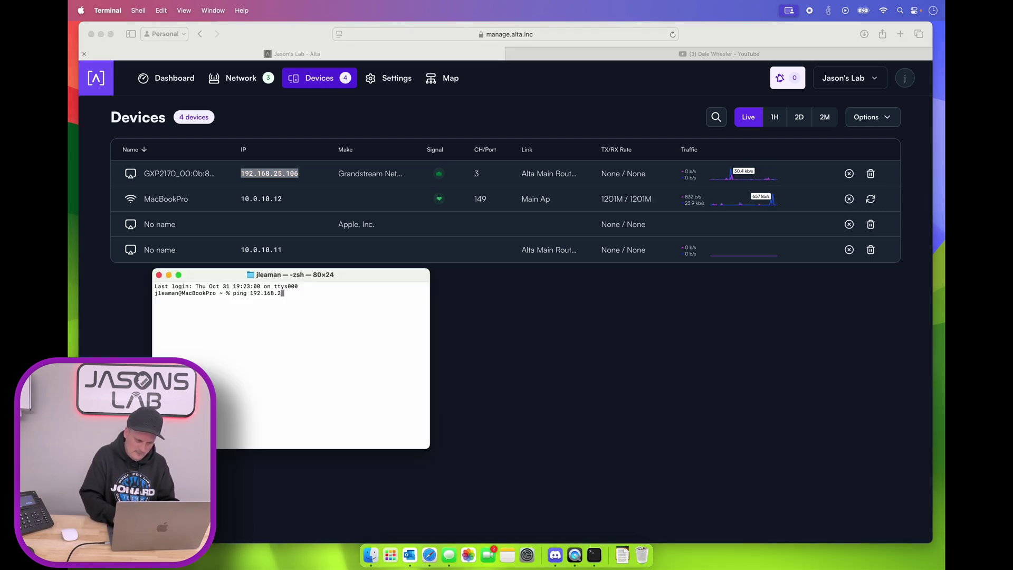
type("5.106")
key("Return")
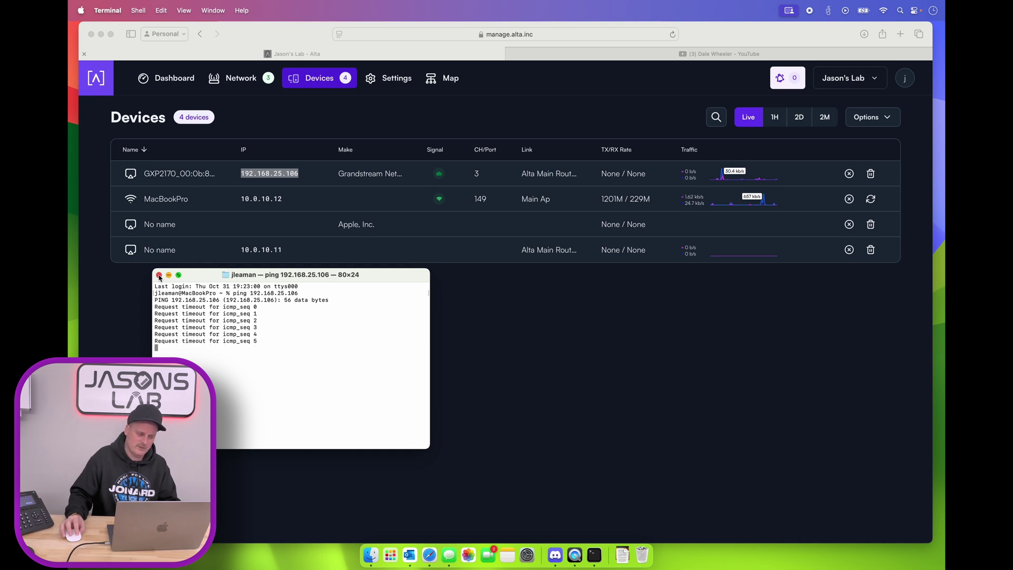
left_click_drag(154, 348, 199, 350)
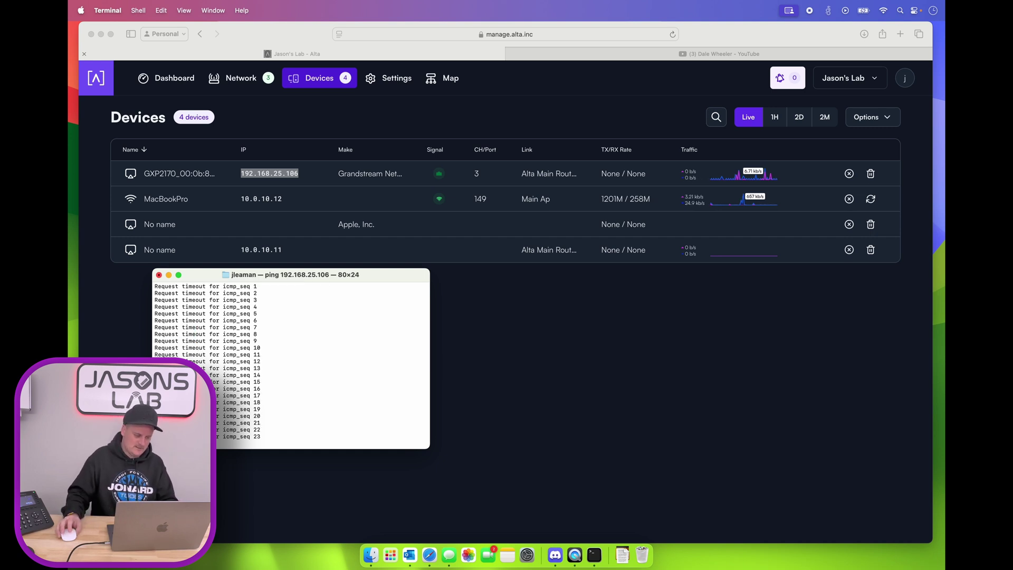
key("ctrl+c")
- Show the site's Firewall filter rules, with Block Guest to Lan listed first
left_click(469, 391)
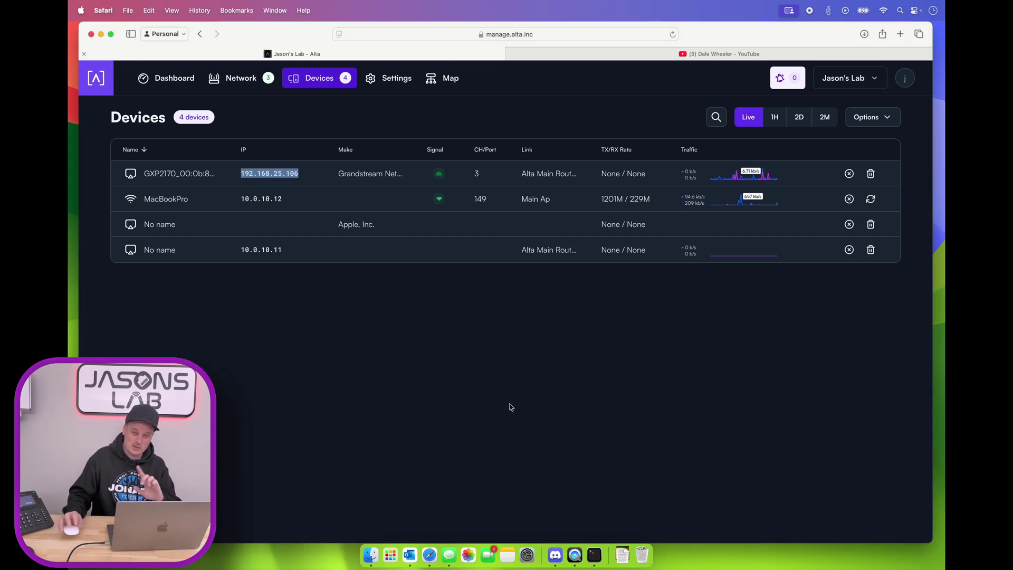
left_click(395, 83)
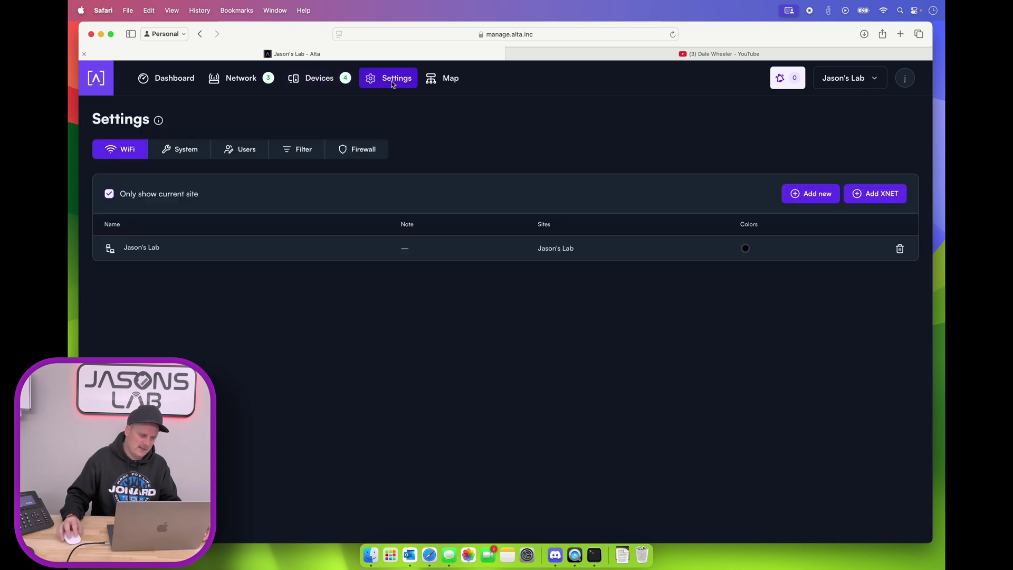
left_click(363, 151)
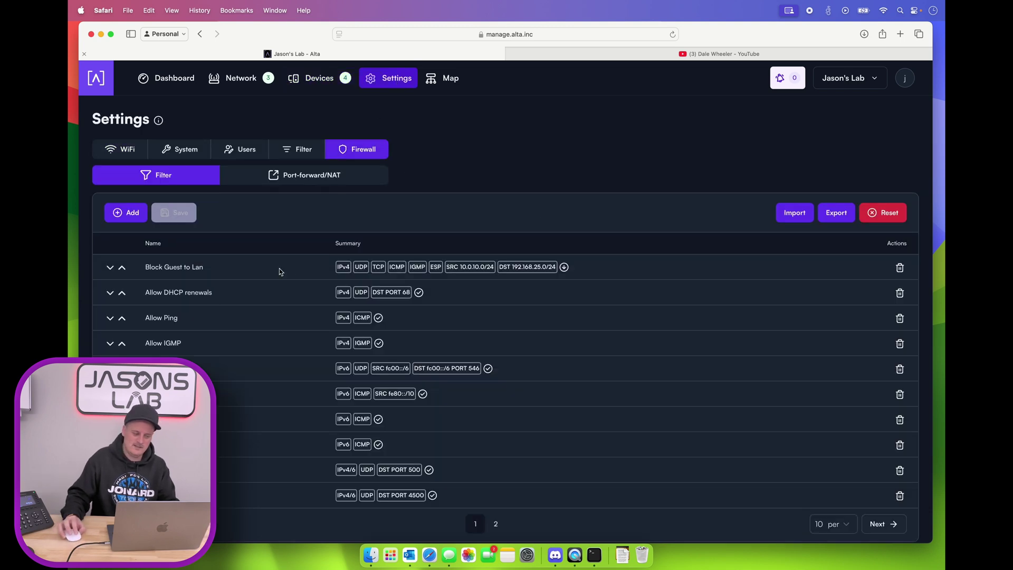
- Change the Block Guest to Lan rule's action to Explicitly Deny and save it
left_click(179, 270)
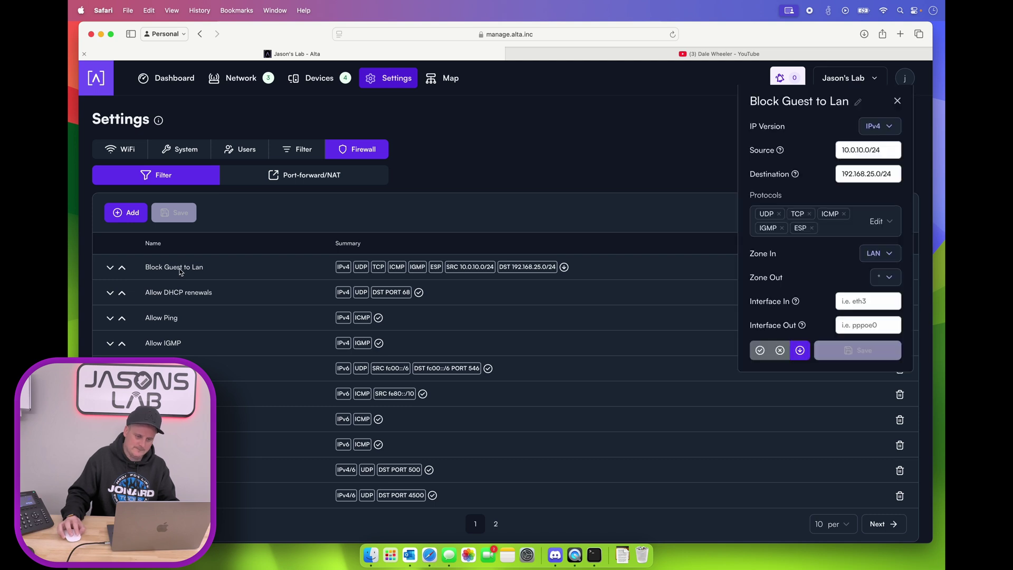
left_click_drag(837, 106, 669, 134)
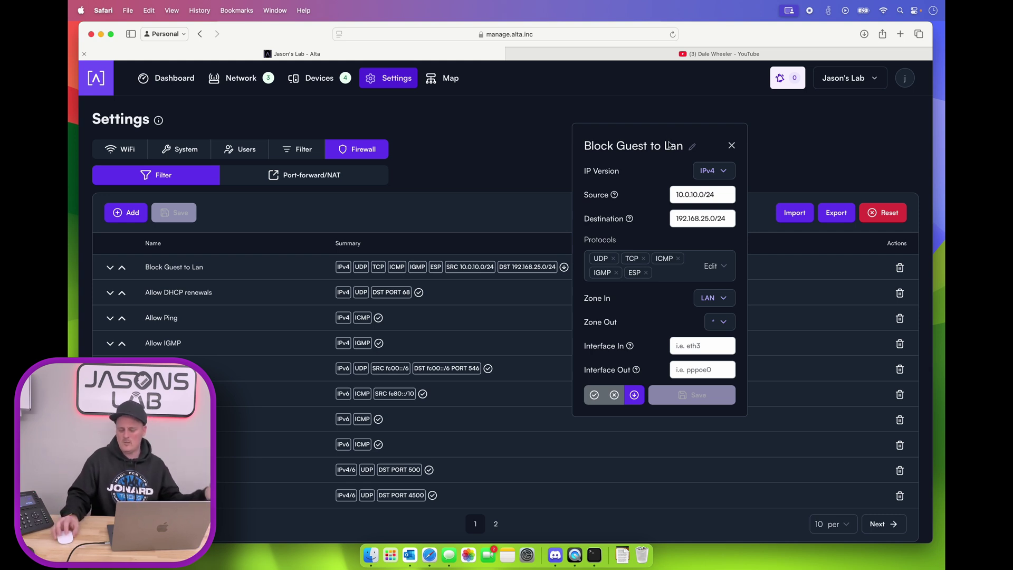
left_click(614, 397)
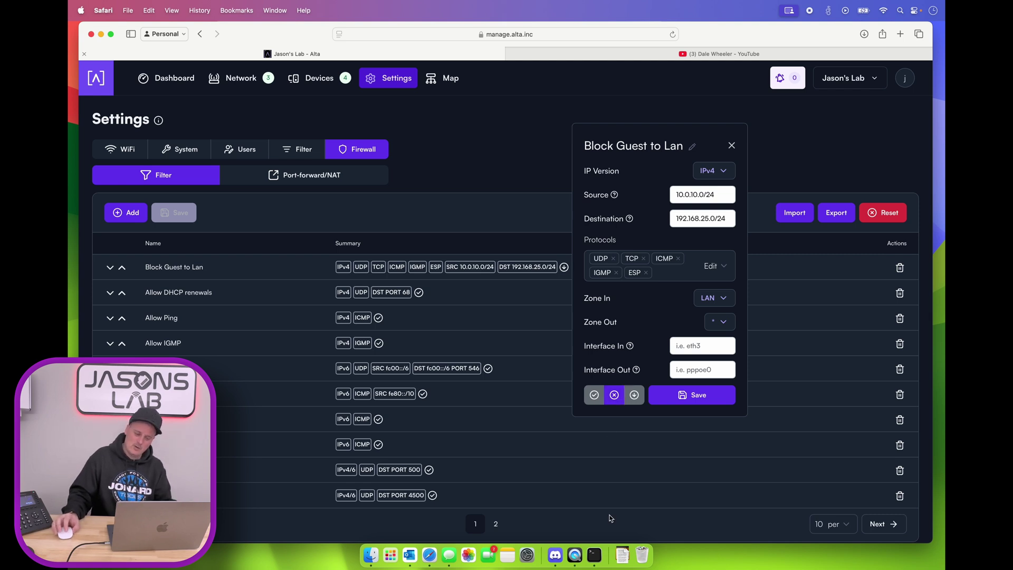
left_click(717, 396)
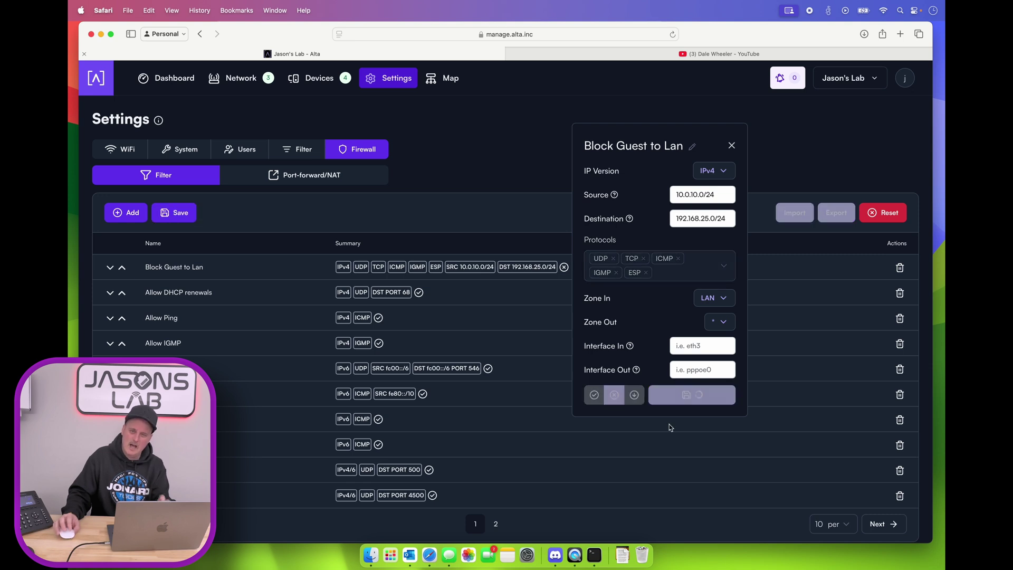
- Rerun the ping to 192.168.25.106, which now gets 11 replies with 0.0% loss
left_click(594, 554)
key("Up")
key("Return")
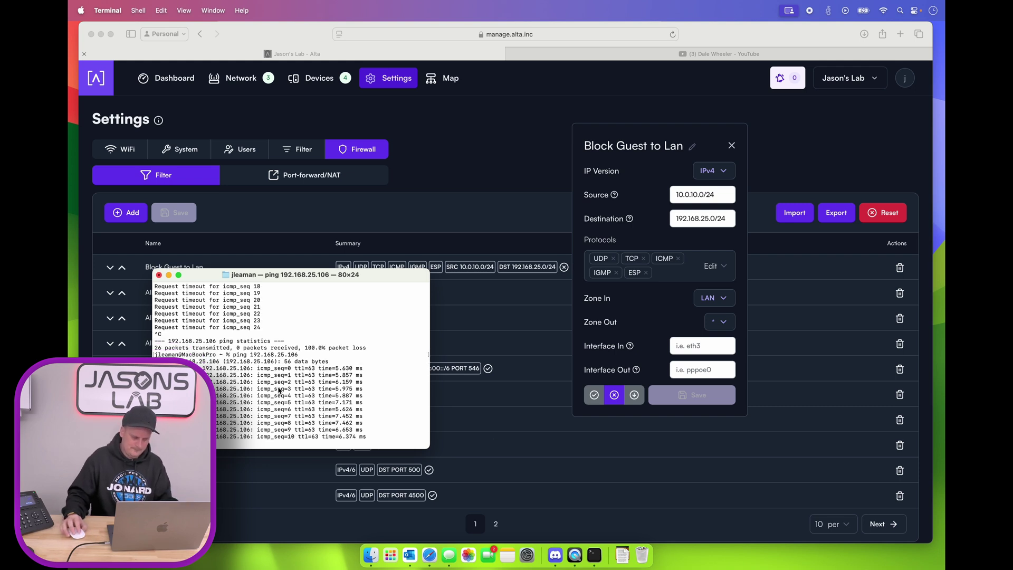
key("ctrl+c")
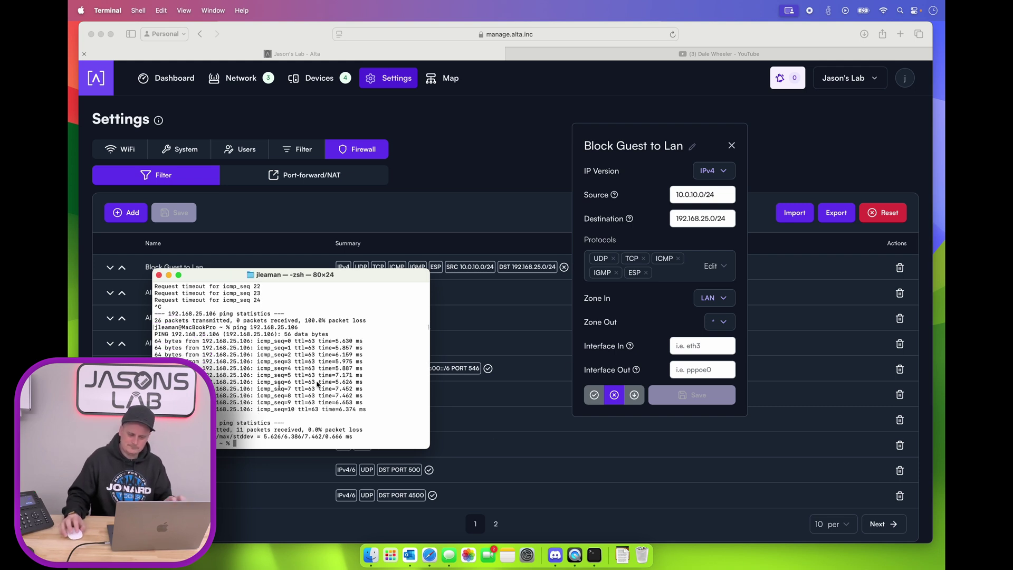
left_click(649, 378)
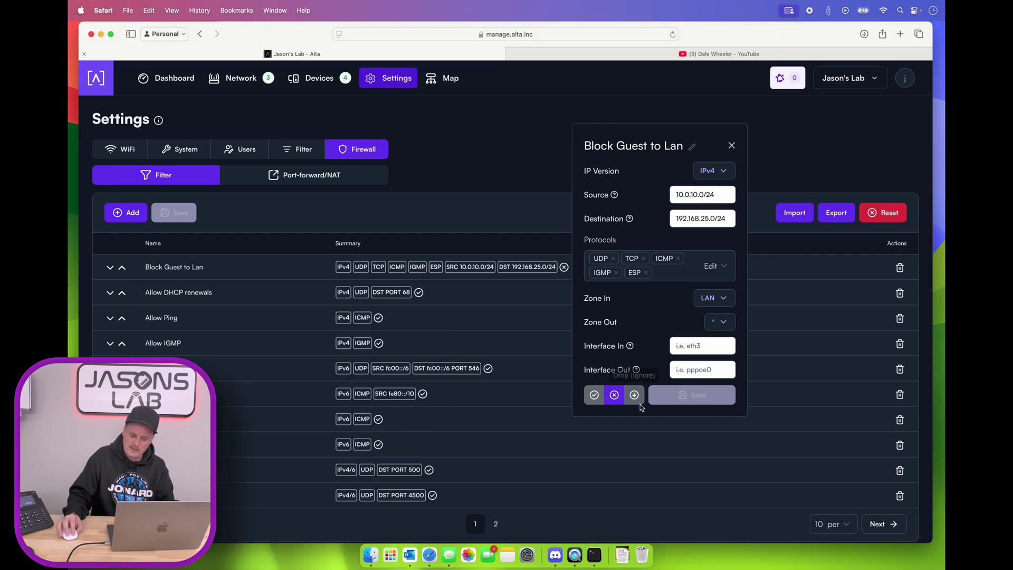
- Switch the Block Guest to Lan action to Drop (Ignore) and save the rule
left_click(635, 397)
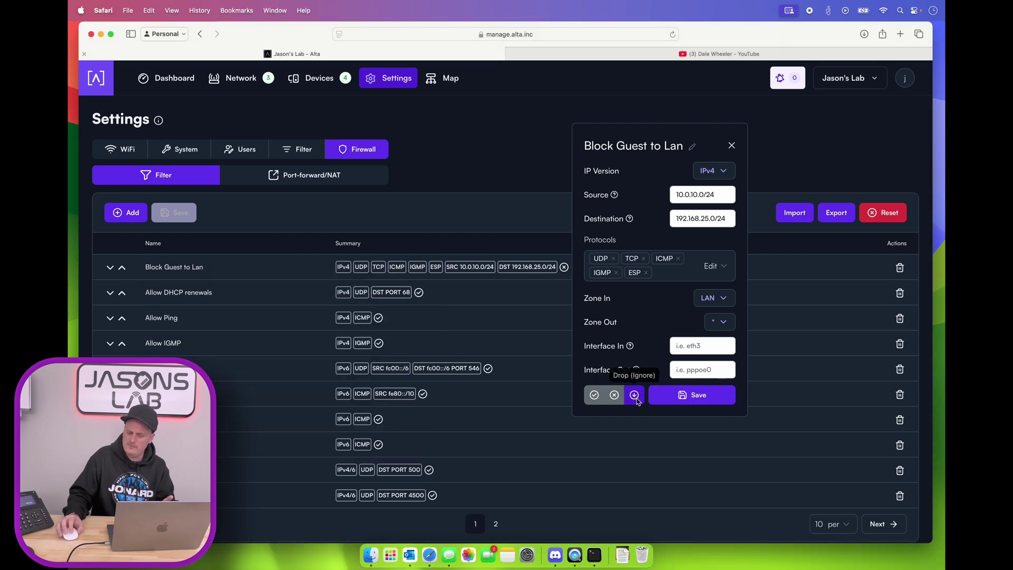
left_click(685, 396)
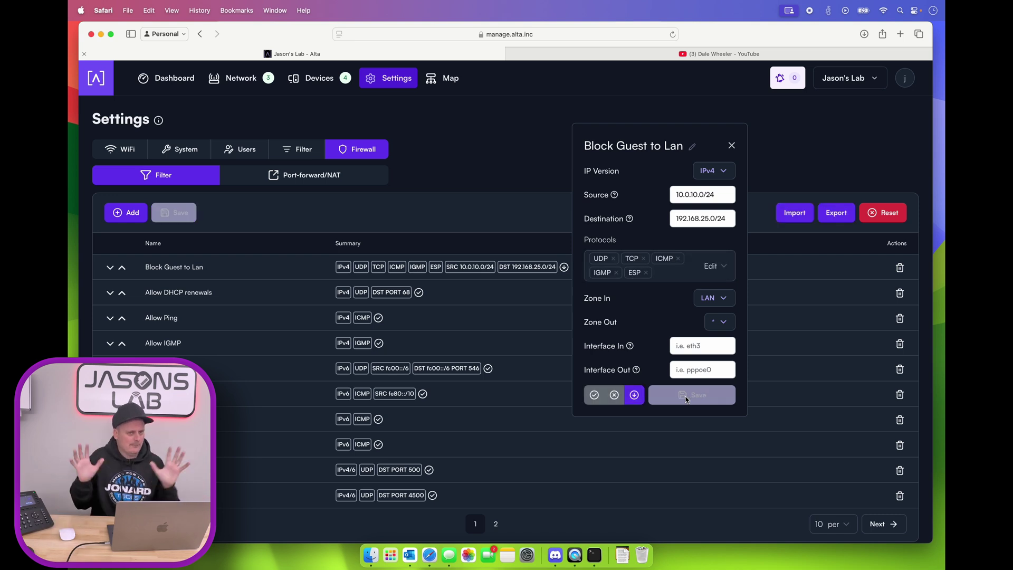
- Rerun the ping to 192.168.25.106 and confirm it ends with 100.0% packet loss
left_click(594, 553)
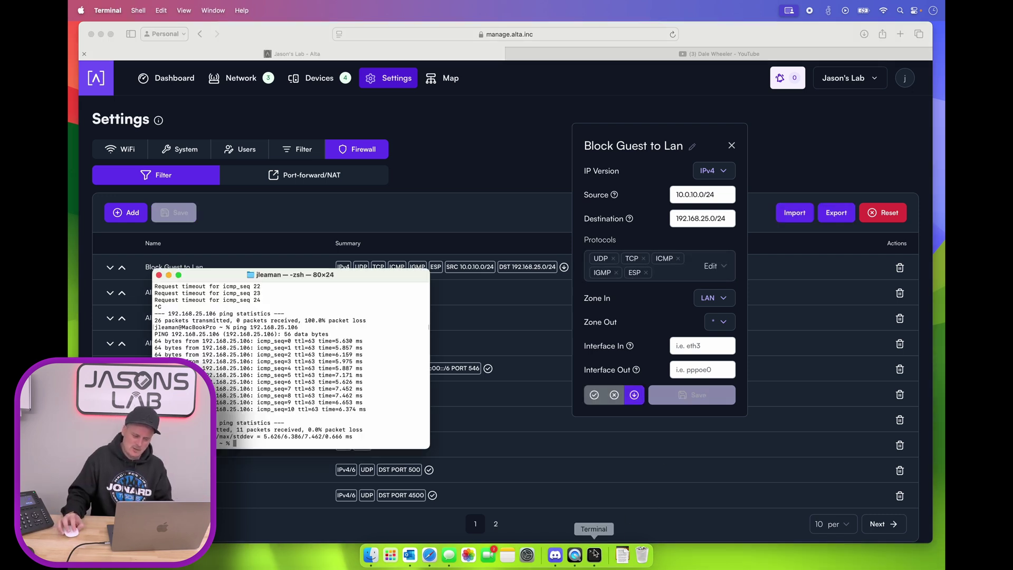
key("Up")
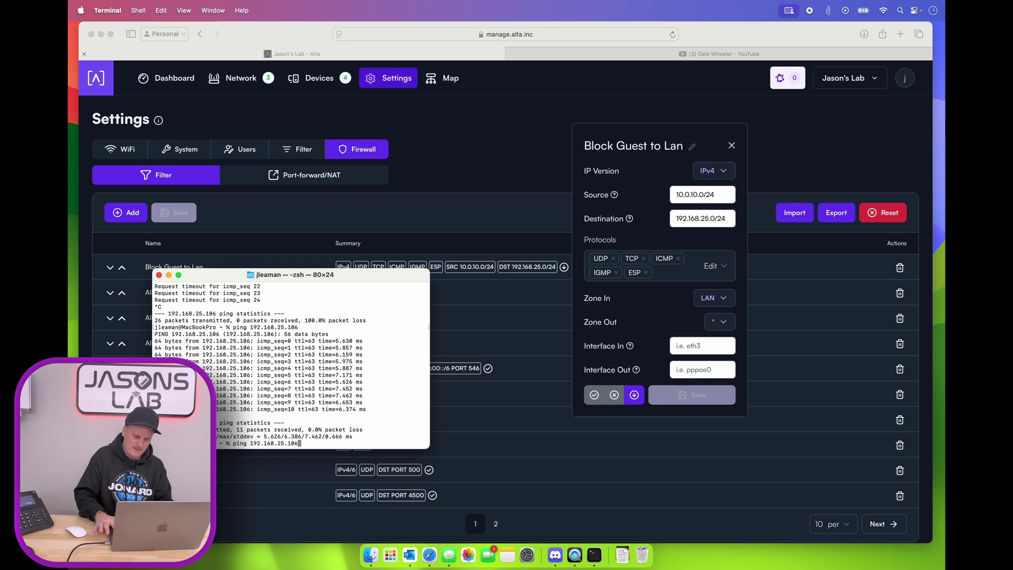
key("Return")
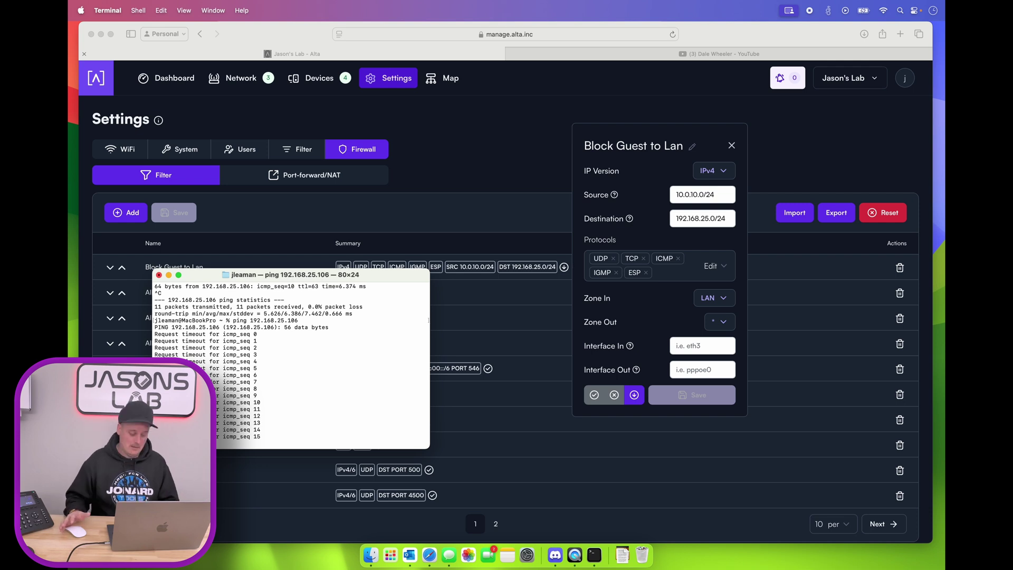
key("ctrl+c")
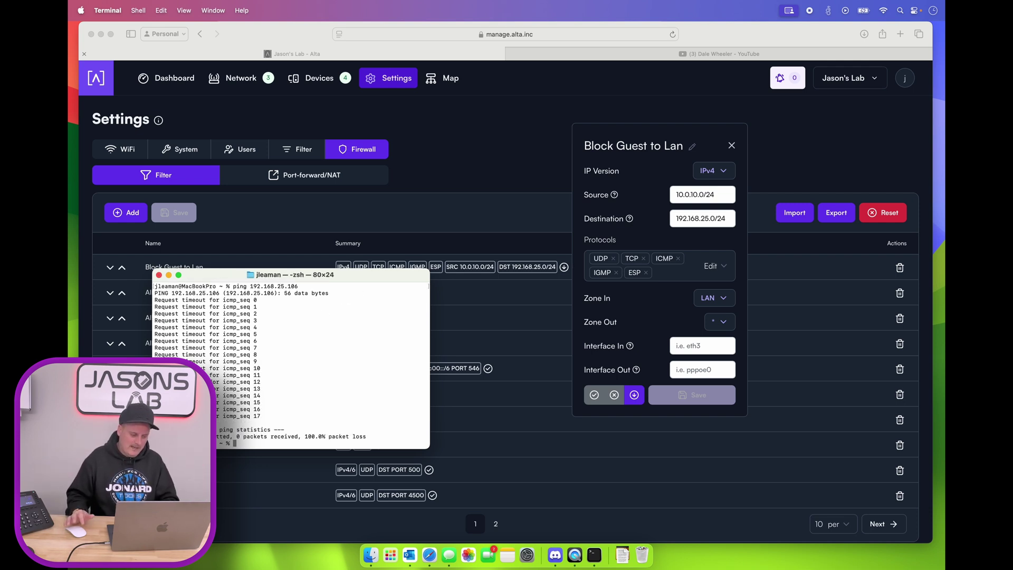
- Inspect the Block Guest to Lan rule's destination subnet, protocol list and zone choices without changing them
left_click(680, 129)
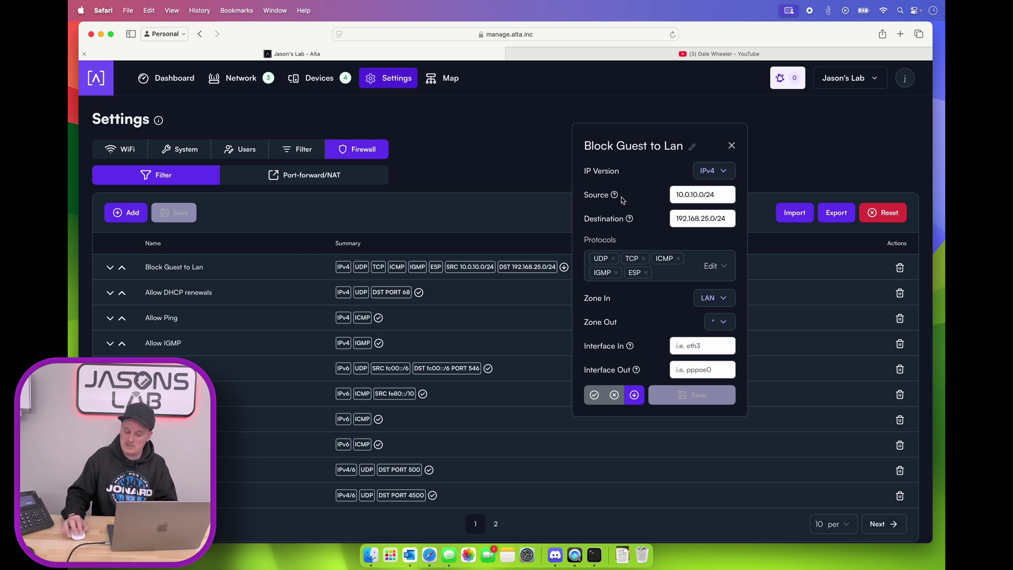
left_click(702, 219)
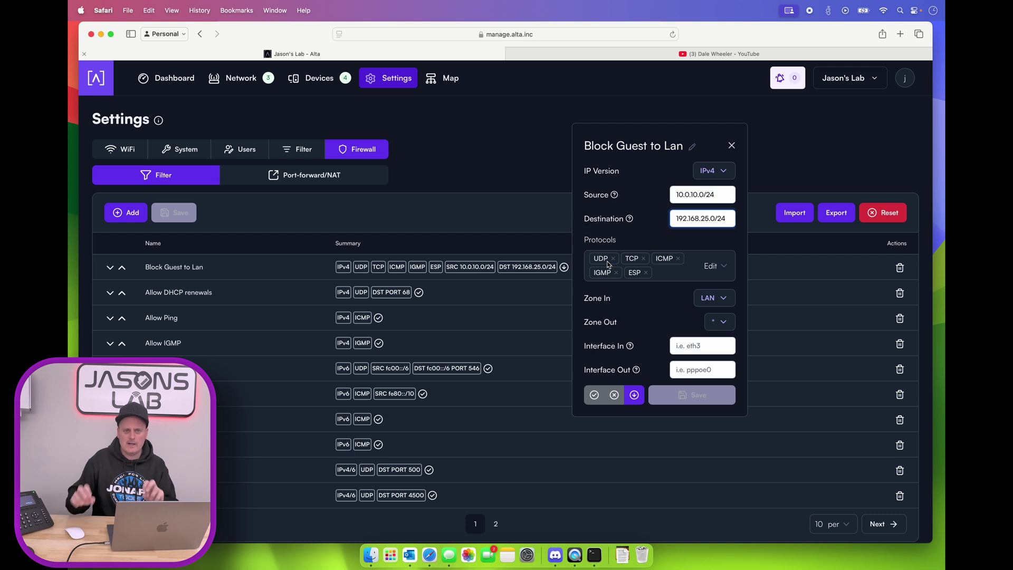
left_click(709, 267)
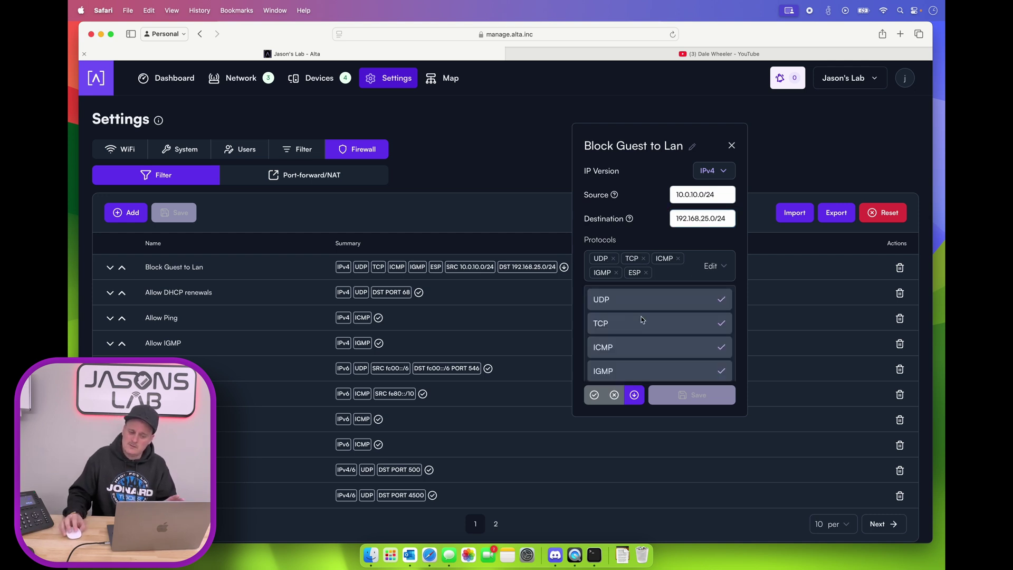
left_click(662, 251)
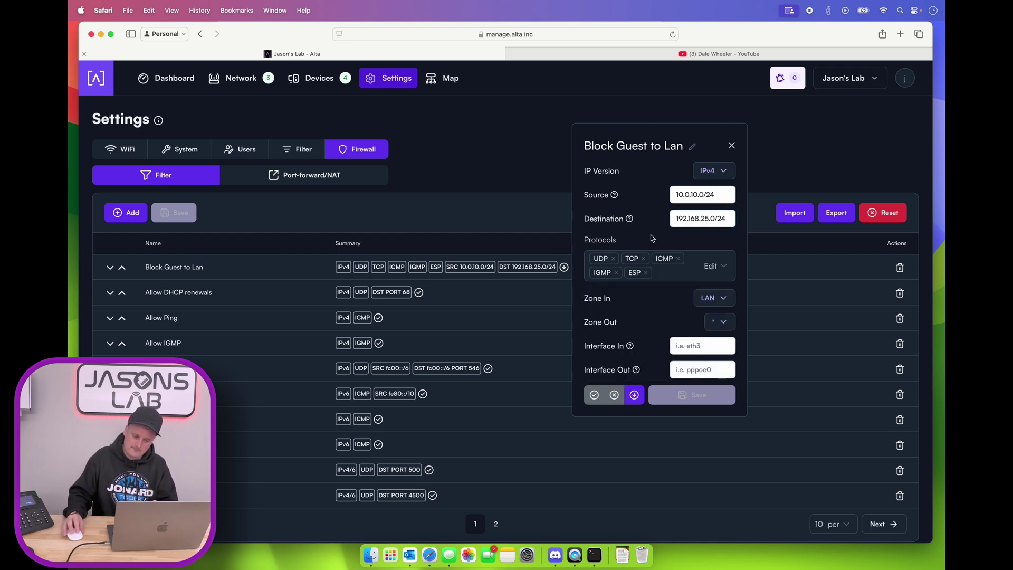
left_click(709, 330)
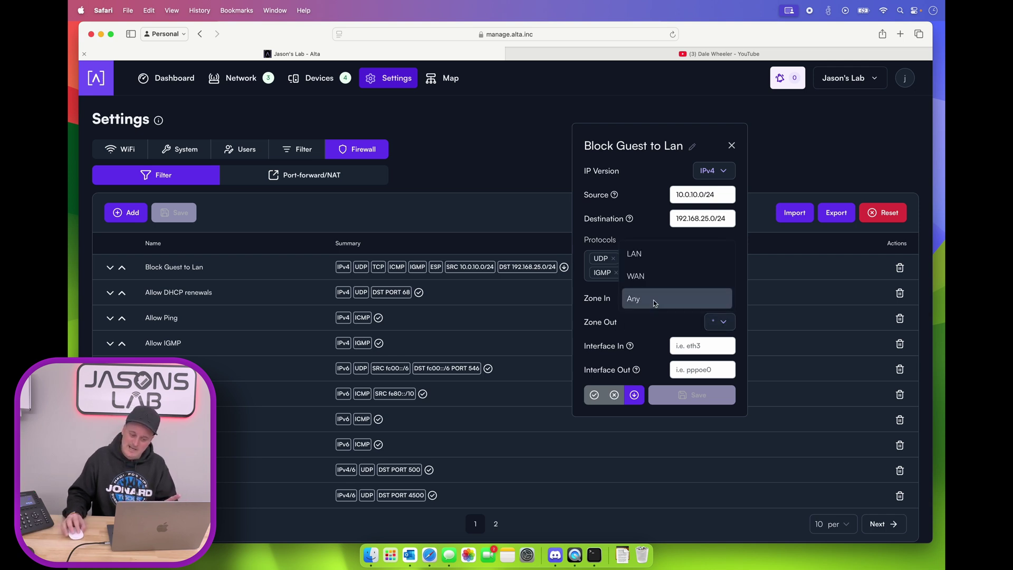
left_click(684, 314)
scroll(641, 295, "down", 2)
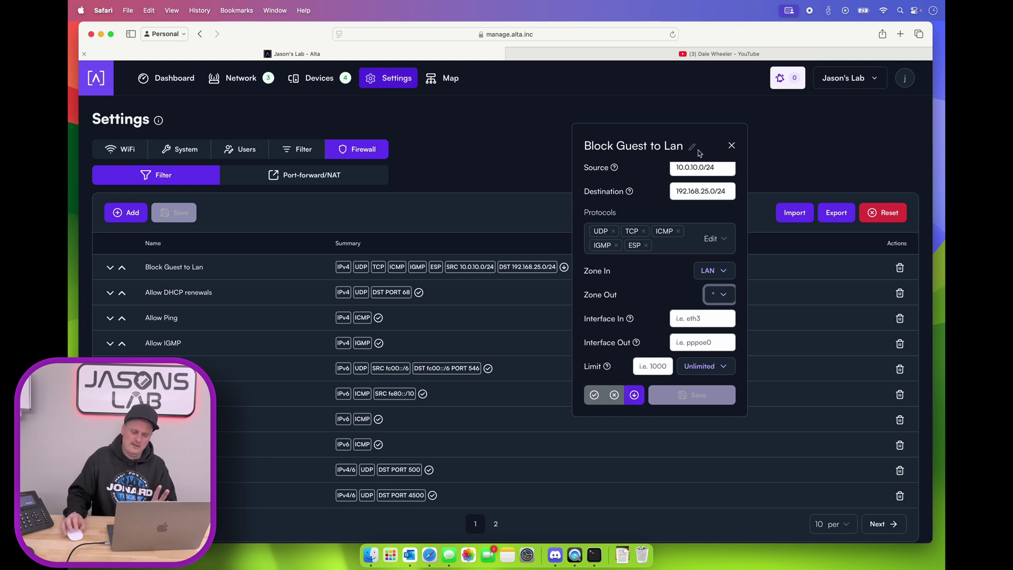
scroll(770, 129, "down", 3)
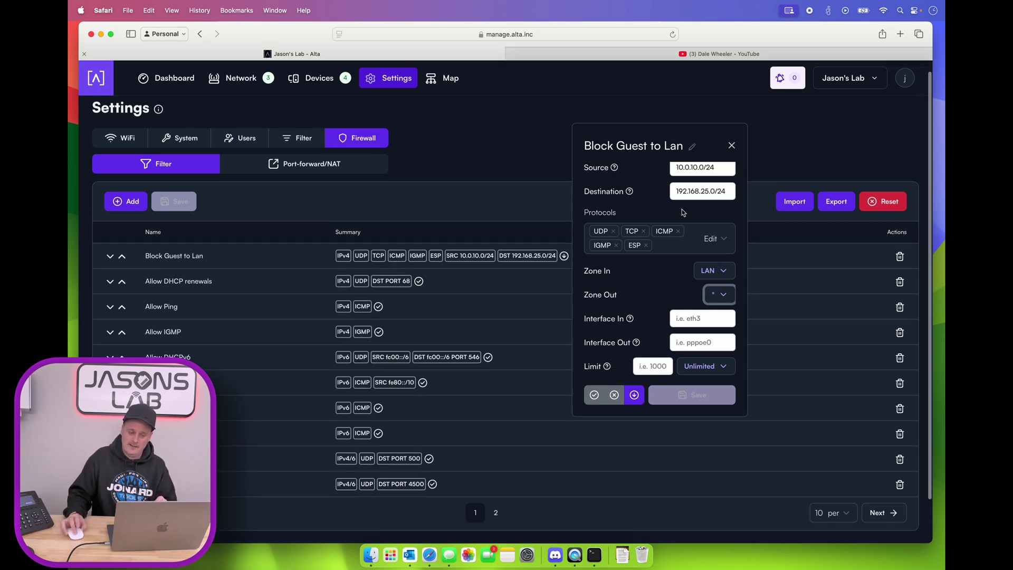
scroll(673, 205, "up", 2)
scroll(672, 206, "up", 3)
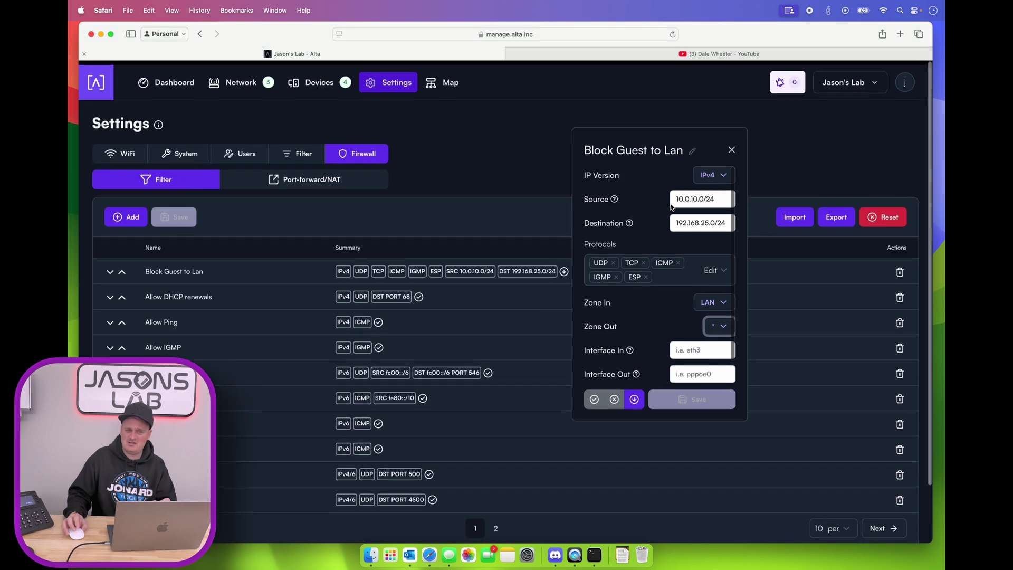
- Close the rule editor and show the network map with router, switch, Main Ap and MacBookPro
left_click(732, 146)
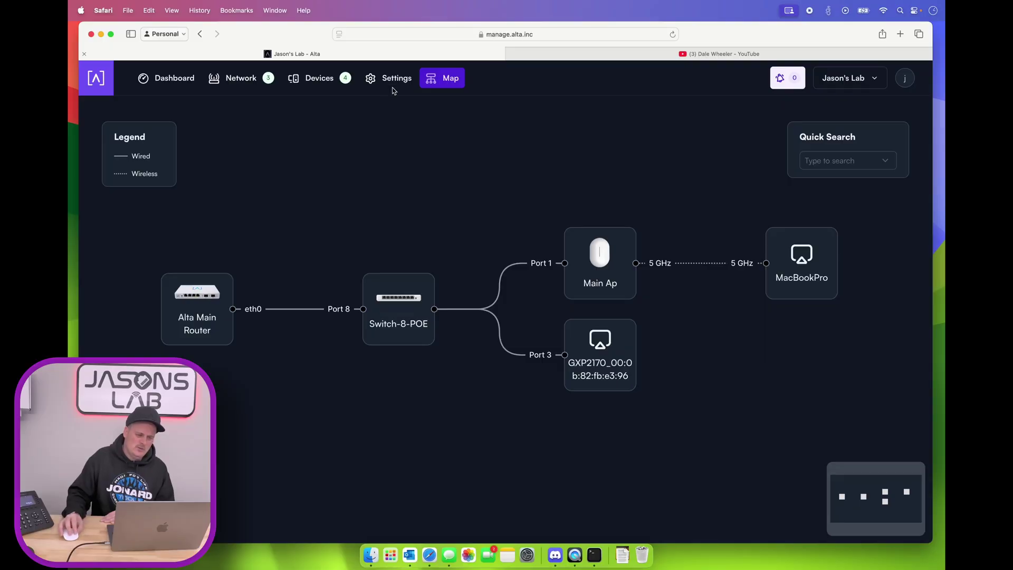
- Show the Alta Main Router's VPN settings with the IPSec Server entry under Settings > Network
left_click(393, 85)
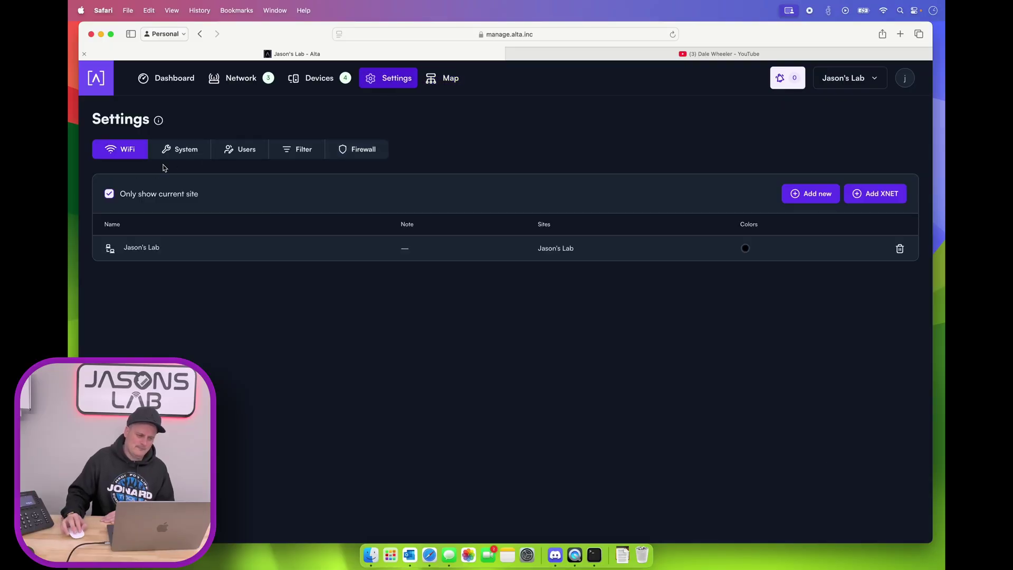
left_click(214, 80)
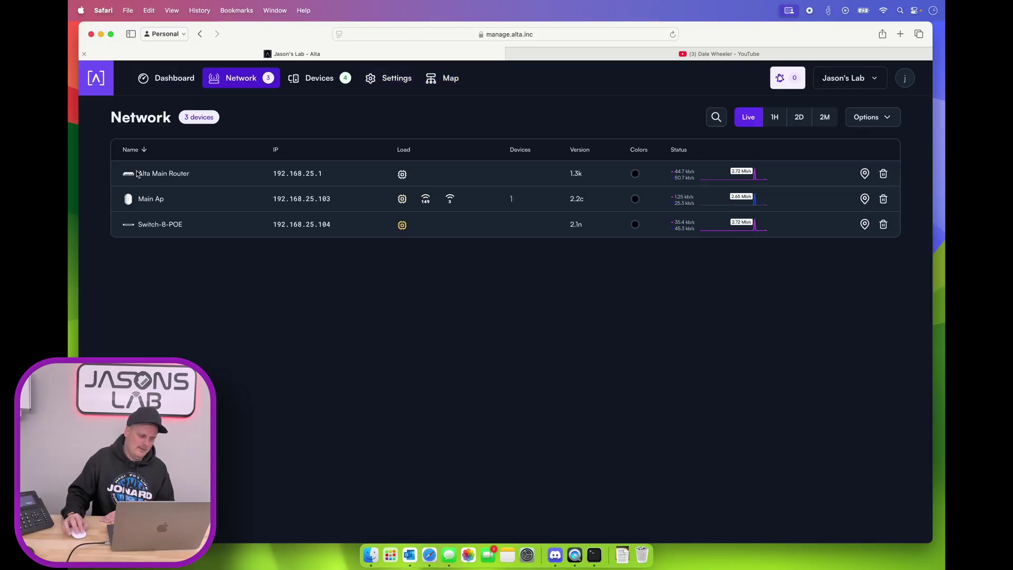
left_click(136, 174)
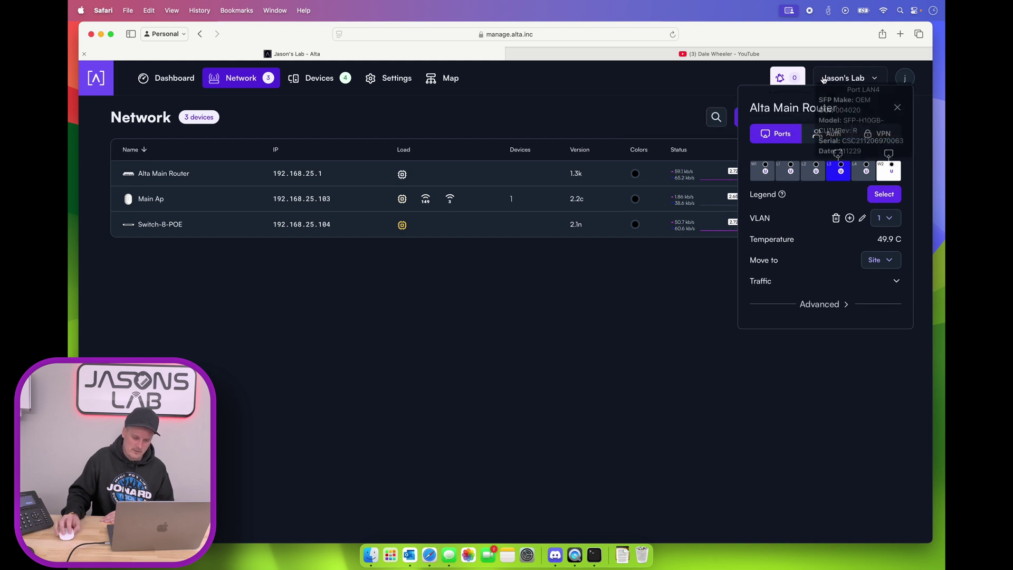
left_click_drag(844, 97, 678, 247)
left_click(716, 282)
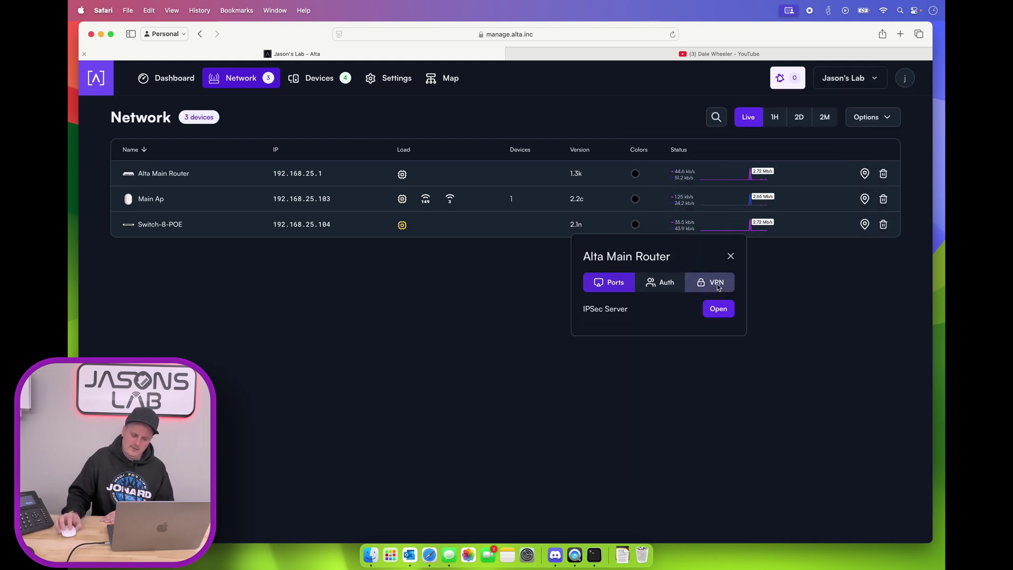